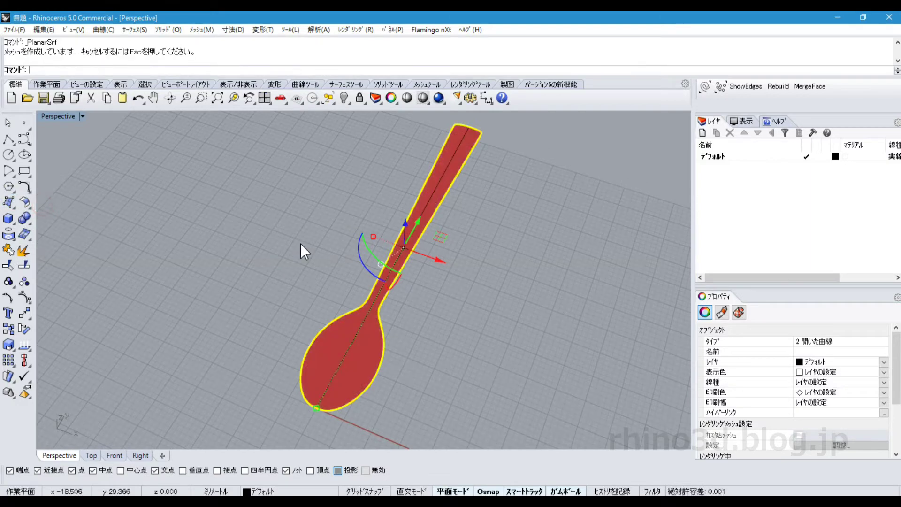
- Hide the spoon's outline curves and Flip the spoon surface's normal so it shows white
click(705, 87)
click(344, 97)
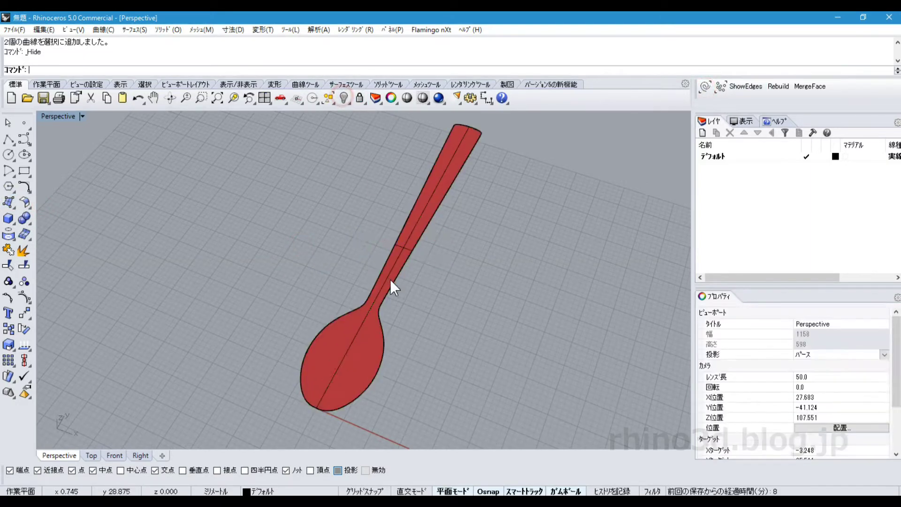
click(372, 343)
click(18, 343)
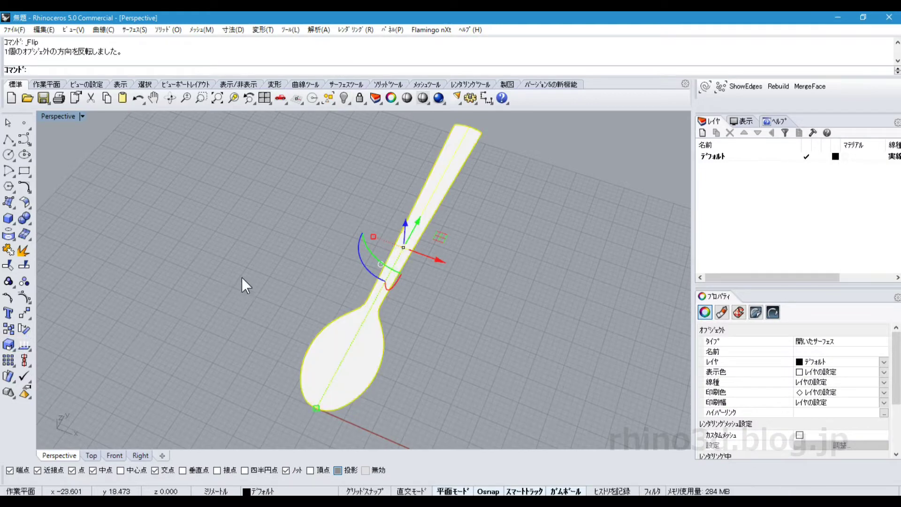
click(261, 277)
right_drag(373, 363, 351, 363)
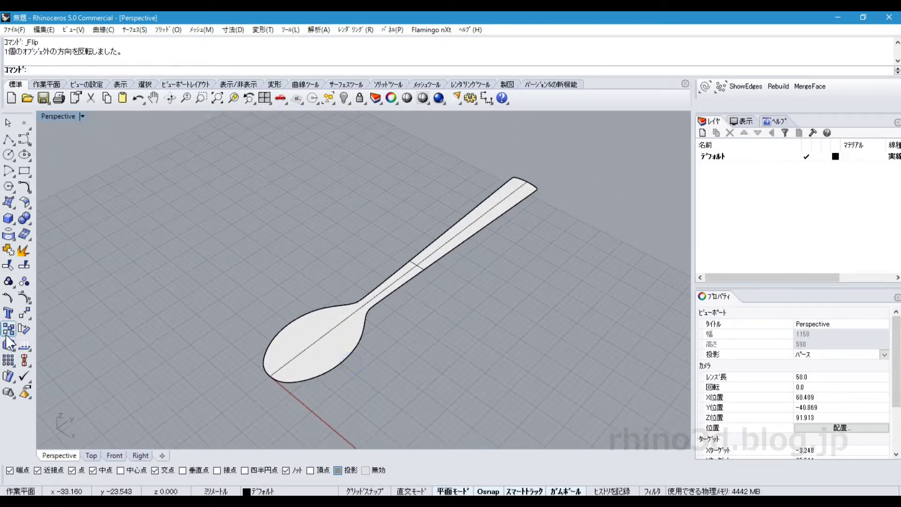
click(24, 314)
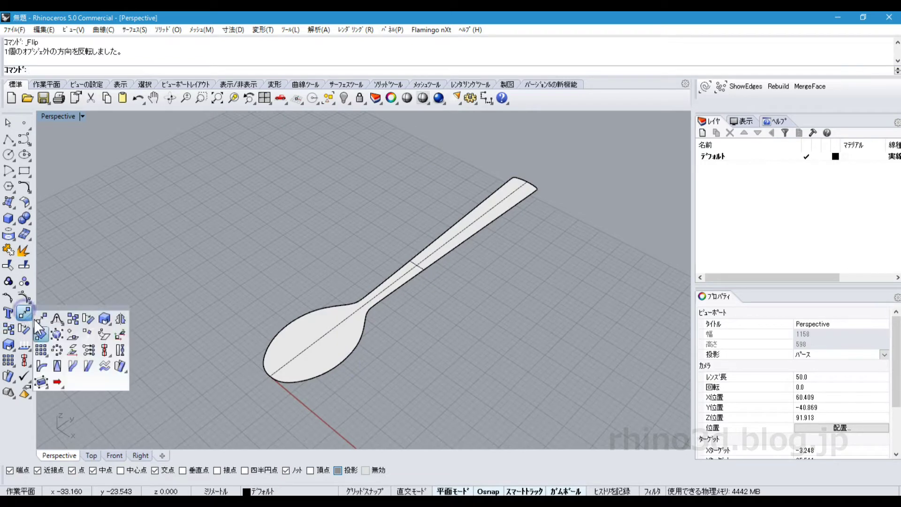
- Wrap the spoon surface in a World bounding-box cage with 4×8×4 points and Global range
click(42, 380)
click(353, 318)
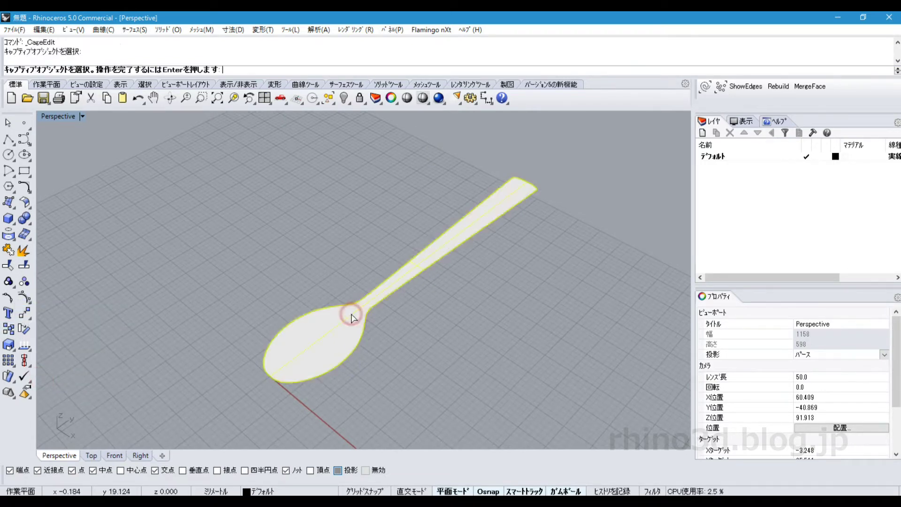
right_click(420, 323)
click(126, 69)
right_click(264, 215)
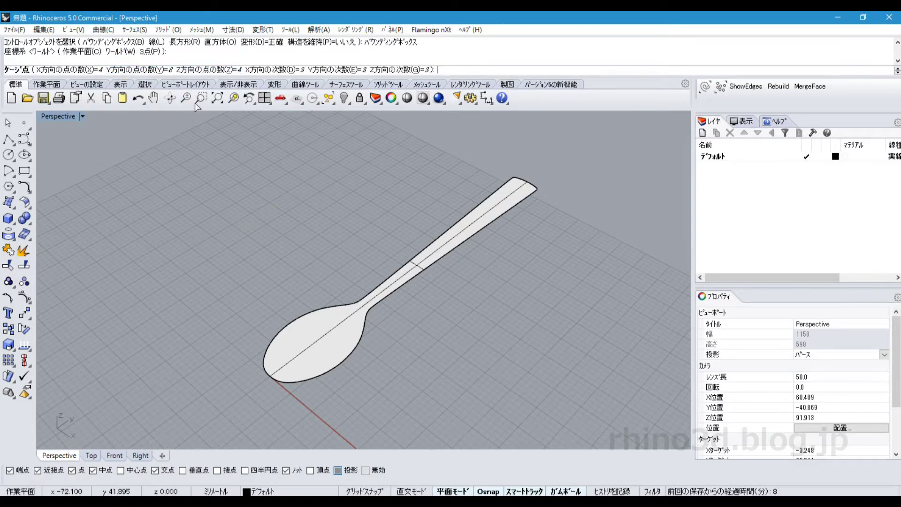
right_click(341, 229)
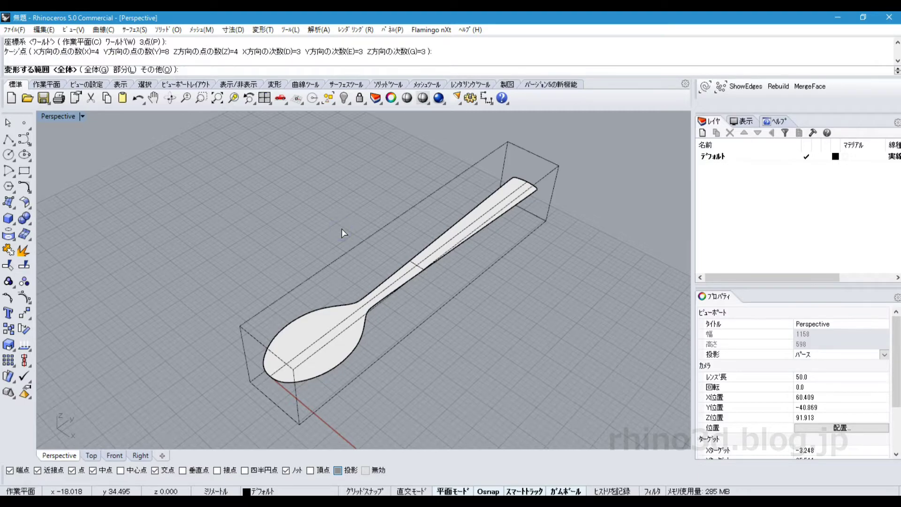
right_click(342, 229)
right_drag(351, 255, 413, 332)
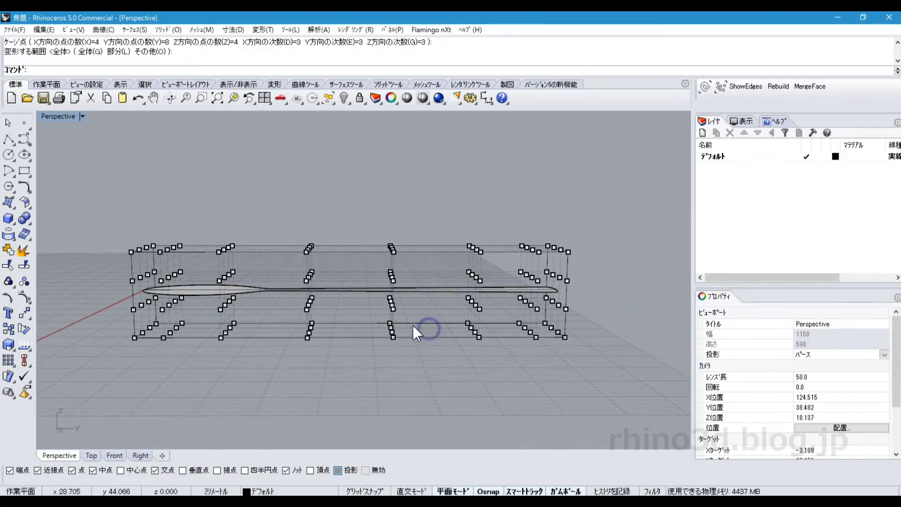
- Raise 80 cage points, then lift the 16 handle-end points to bend the spoon
drag(283, 199, 596, 371)
drag(429, 252, 435, 229)
right_drag(415, 441, 476, 376)
click(466, 375)
drag(470, 202, 523, 348)
drag(479, 228, 480, 226)
click(499, 337)
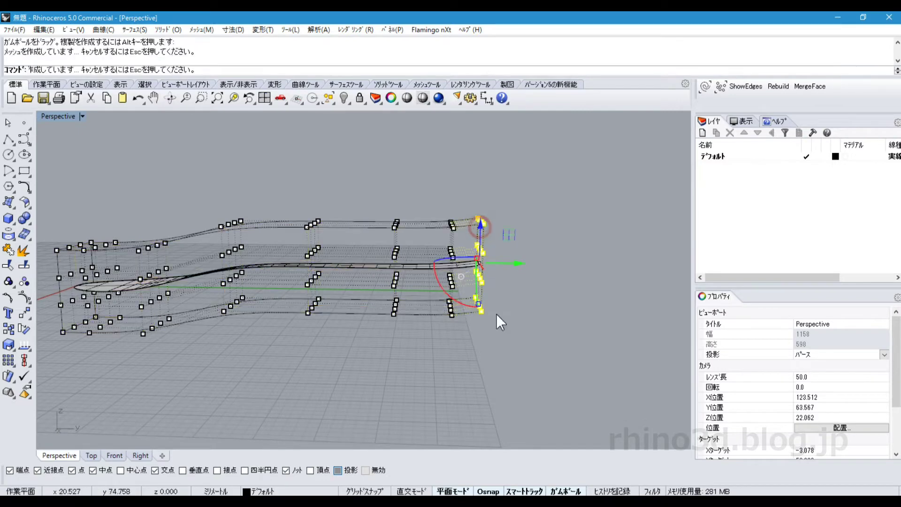
right_drag(376, 345, 396, 344)
- Nudge 48 cage points upward and lift the 16 handle-end points slightly higher
drag(431, 358, 468, 352)
drag(379, 228, 381, 224)
click(406, 181)
right_drag(382, 331, 447, 318)
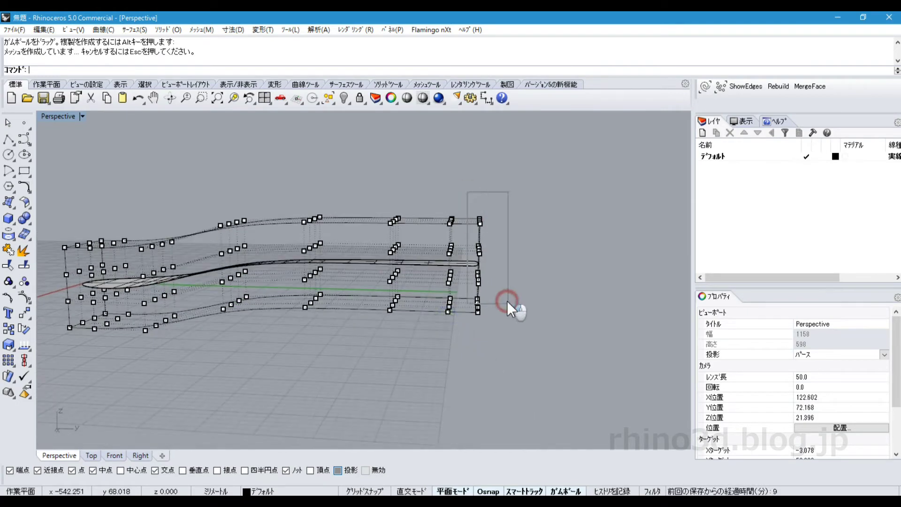
drag(507, 303, 508, 304)
drag(482, 240, 479, 222)
click(494, 343)
right_drag(212, 317, 490, 181)
scroll(437, 361, up, 4)
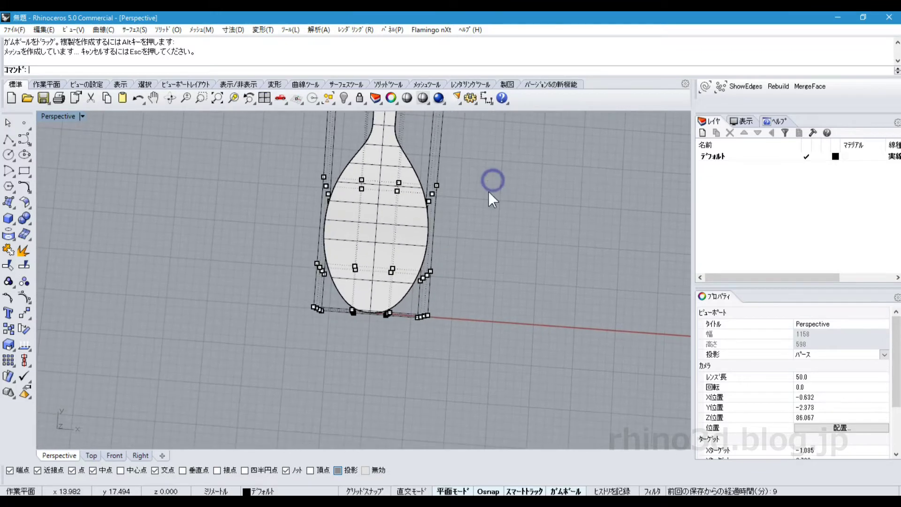
- Select the bowl-end corner and side cage points and lift them upward
drag(401, 293, 459, 360)
shift+drag(300, 294, 365, 342)
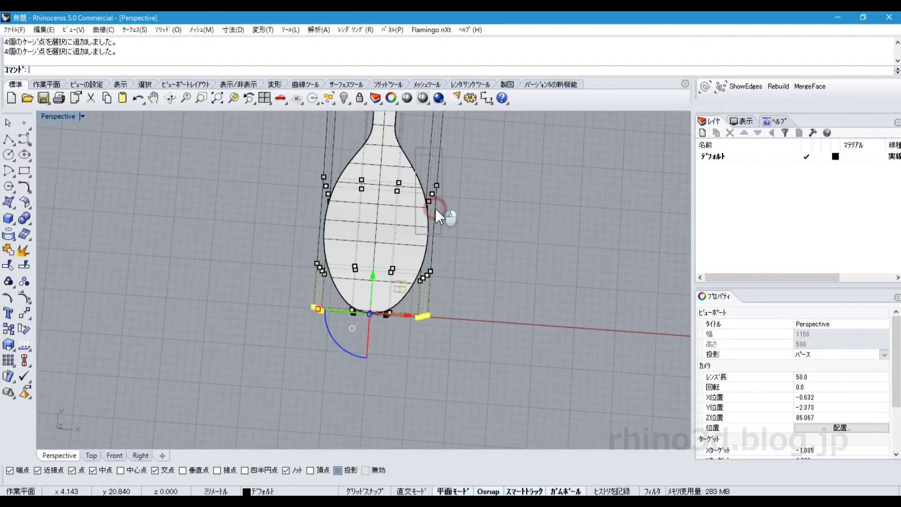
shift+drag(466, 294, 469, 297)
shift+drag(351, 276, 343, 284)
right_drag(393, 315, 277, 184)
drag(373, 218, 376, 210)
right_drag(401, 244, 379, 272)
drag(362, 201, 361, 198)
right_drag(361, 218, 448, 356)
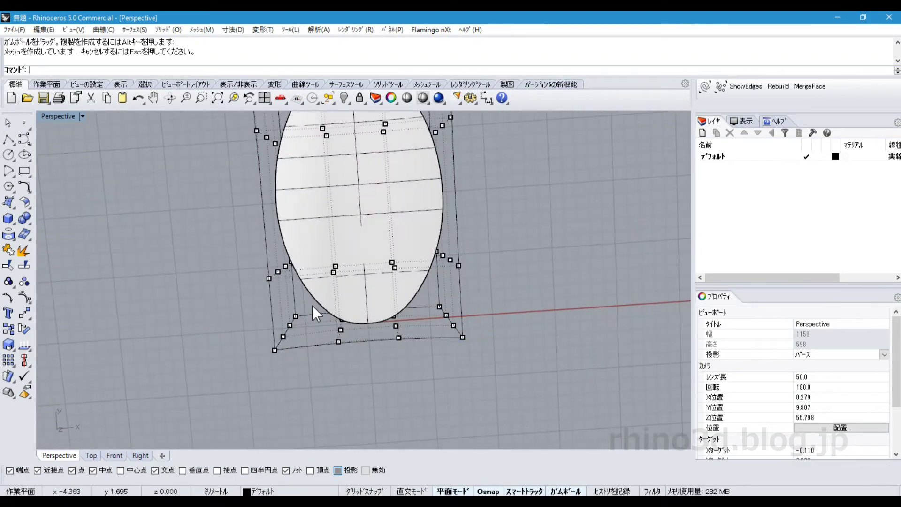
- Raise eight cage points near the bowl tip so the tip curls up
drag(394, 359, 397, 360)
right_drag(437, 373, 277, 178)
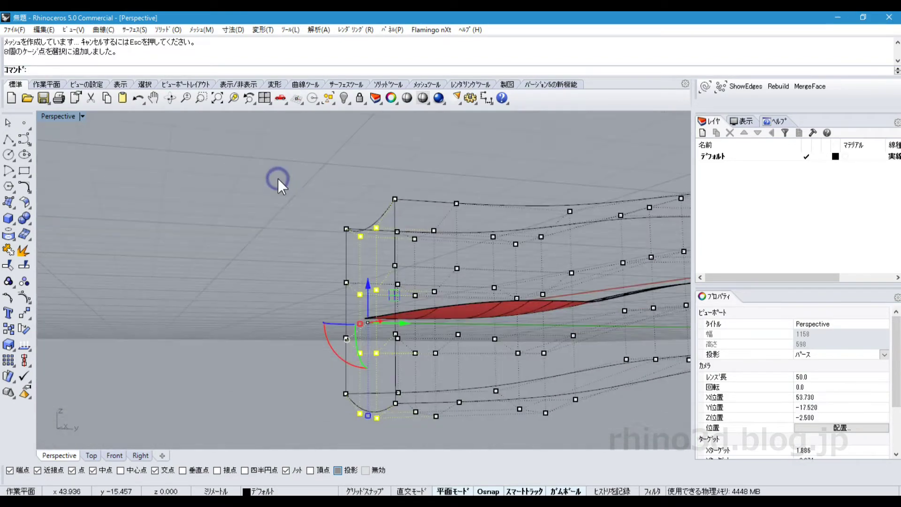
drag(368, 287, 368, 281)
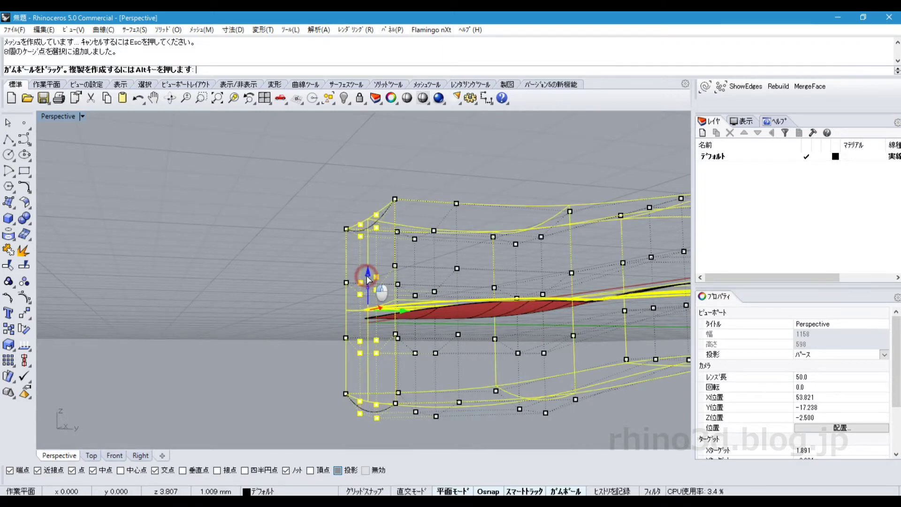
drag(368, 279, 362, 282)
right_drag(363, 283, 473, 429)
click(497, 389)
right_drag(450, 295, 447, 317)
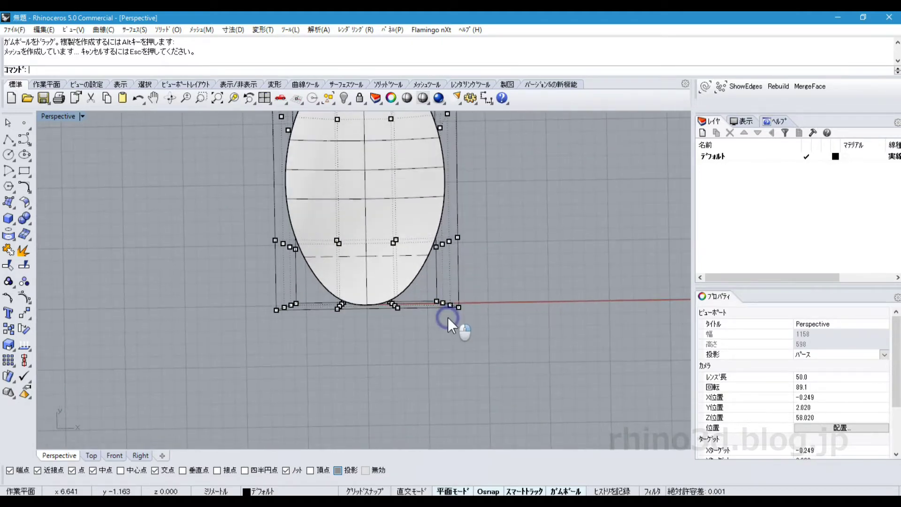
- Raise eight cage points at the bowl tip to deepen the bowl's curl
drag(500, 367, 519, 385)
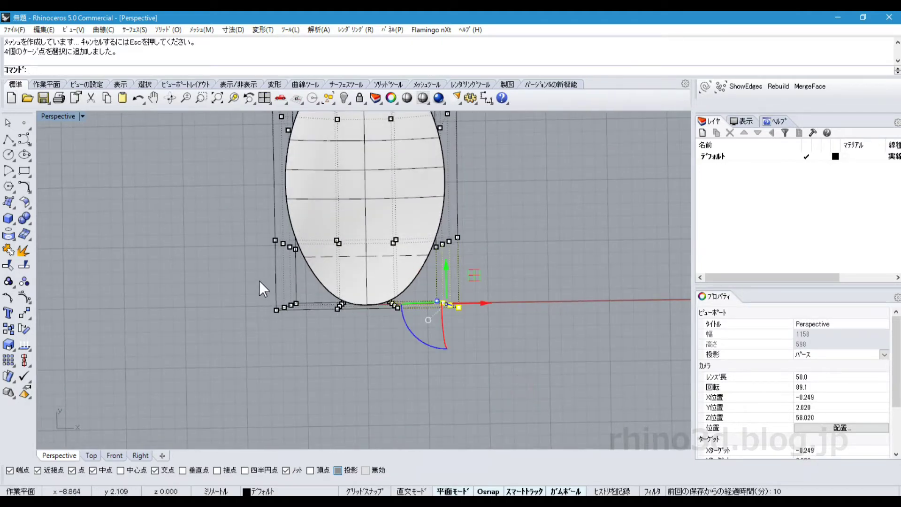
shift+drag(305, 331, 306, 331)
right_drag(306, 331, 341, 271)
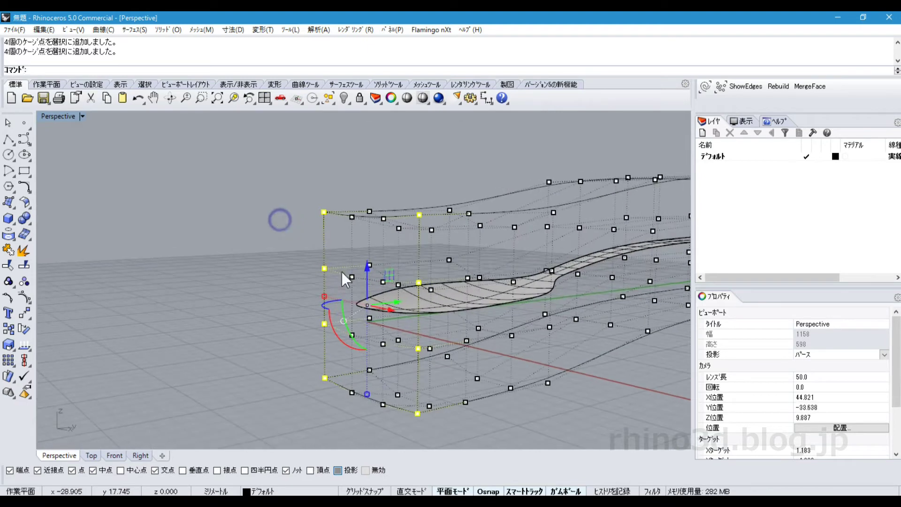
drag(366, 276, 367, 265)
right_drag(471, 341, 431, 359)
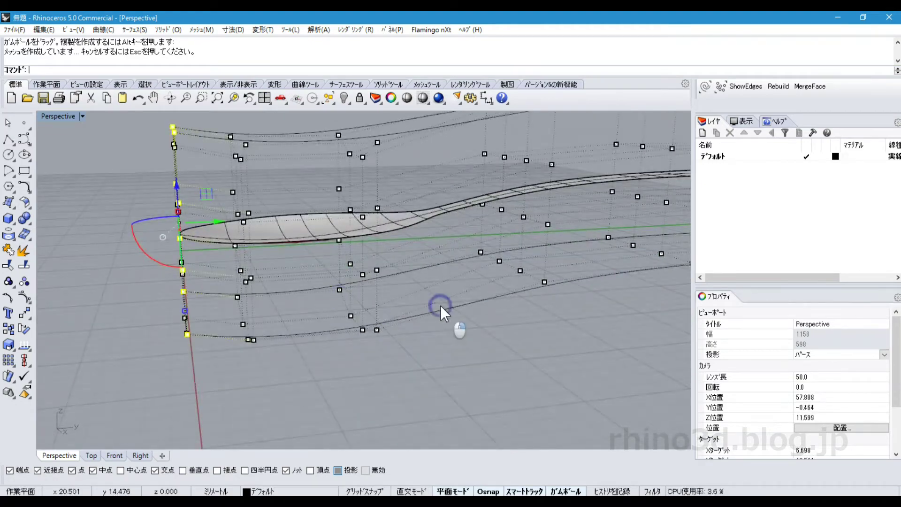
right_drag(440, 305, 467, 304)
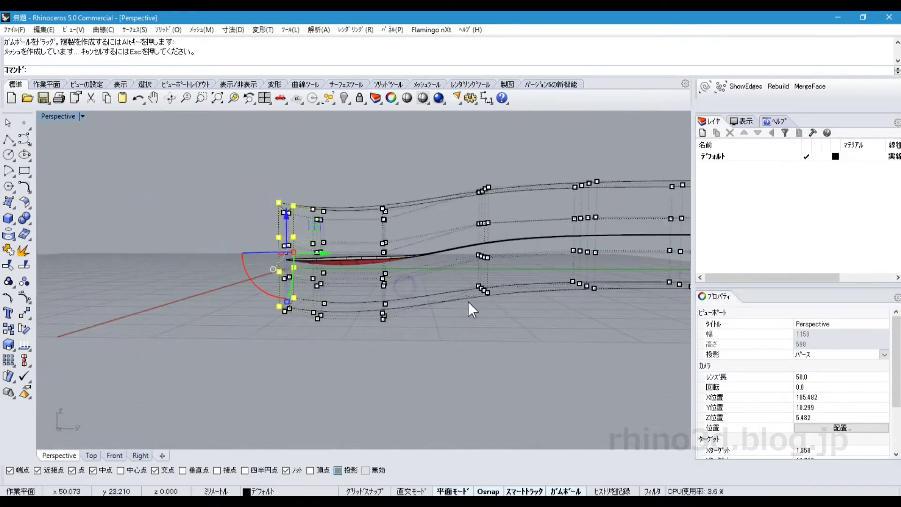
shift+right_drag(531, 280, 505, 297)
right_drag(393, 256, 487, 334)
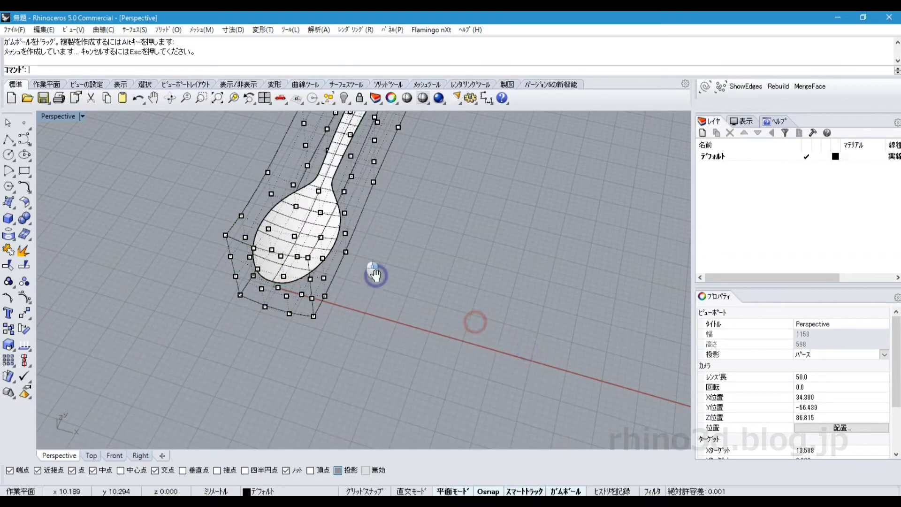
- Select 16 cage points around the bowl and move them down to reshape it
shift+right_drag(376, 275, 467, 362)
right_drag(417, 301, 451, 351)
scroll(378, 244, up, 3)
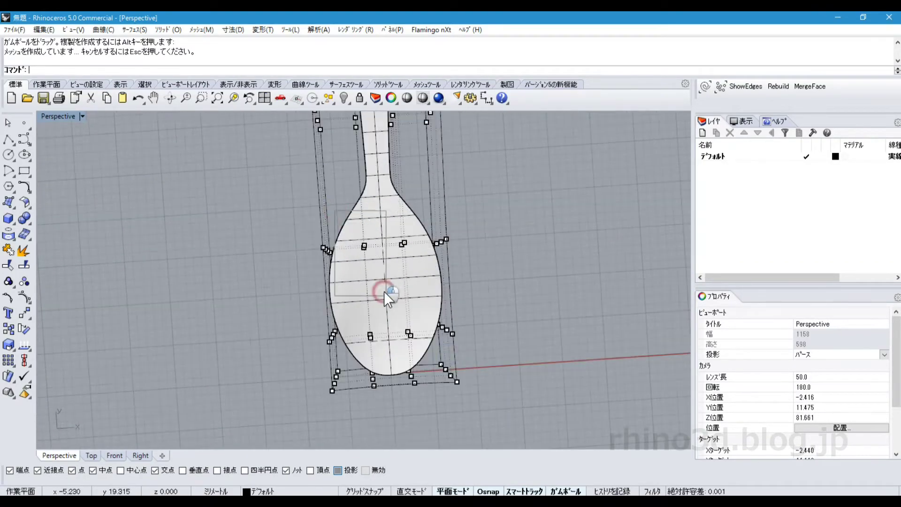
drag(419, 353, 419, 353)
click(506, 320)
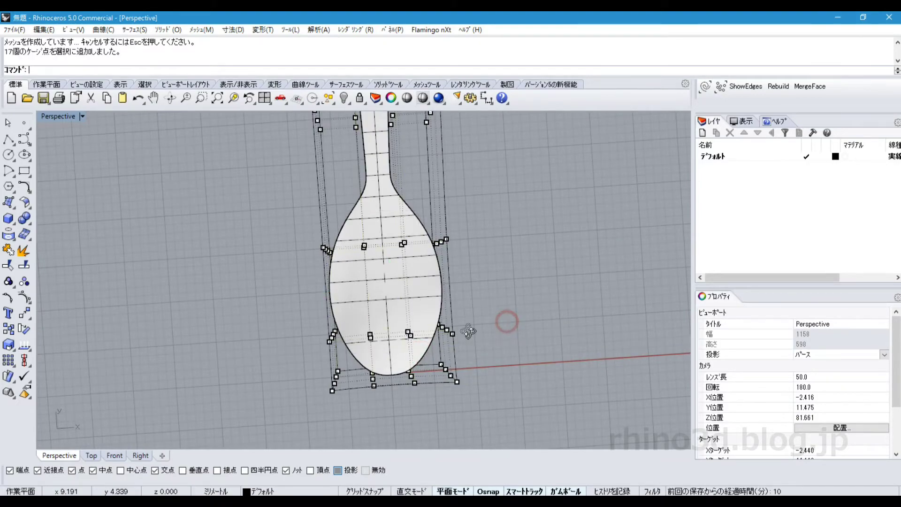
right_drag(470, 331, 452, 322)
drag(411, 355, 416, 355)
right_drag(415, 355, 300, 227)
drag(384, 267, 383, 271)
right_drag(445, 343, 411, 321)
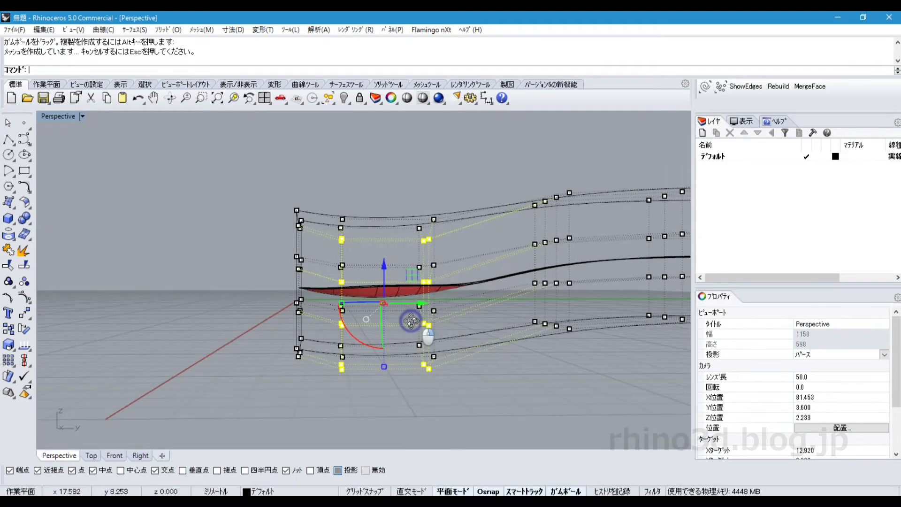
click(310, 376)
- Raise the lower corner cage points, redoing the final lift, then hide the cage points
right_drag(317, 359, 456, 418)
right_drag(317, 232, 342, 255)
right_drag(342, 194, 522, 411)
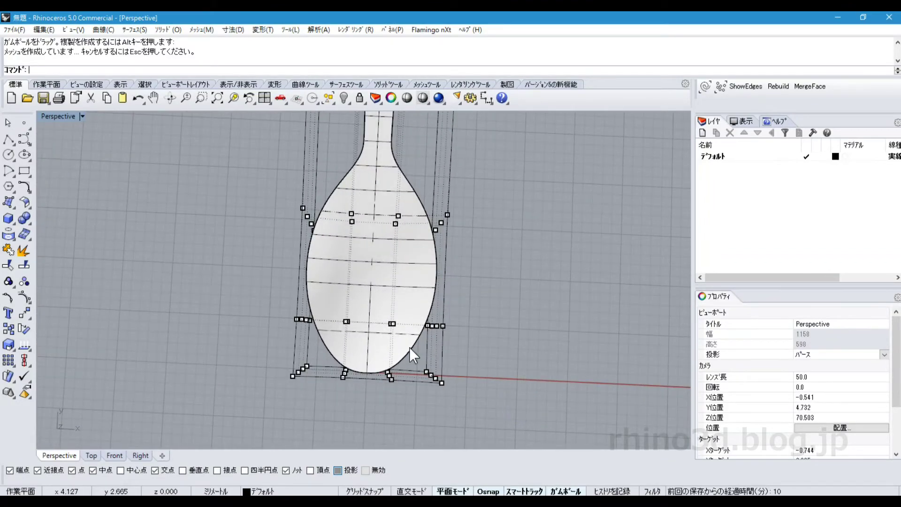
drag(409, 347, 468, 418)
drag(268, 347, 319, 396)
right_drag(319, 396, 270, 264)
drag(365, 339, 366, 336)
right_drag(366, 336, 399, 341)
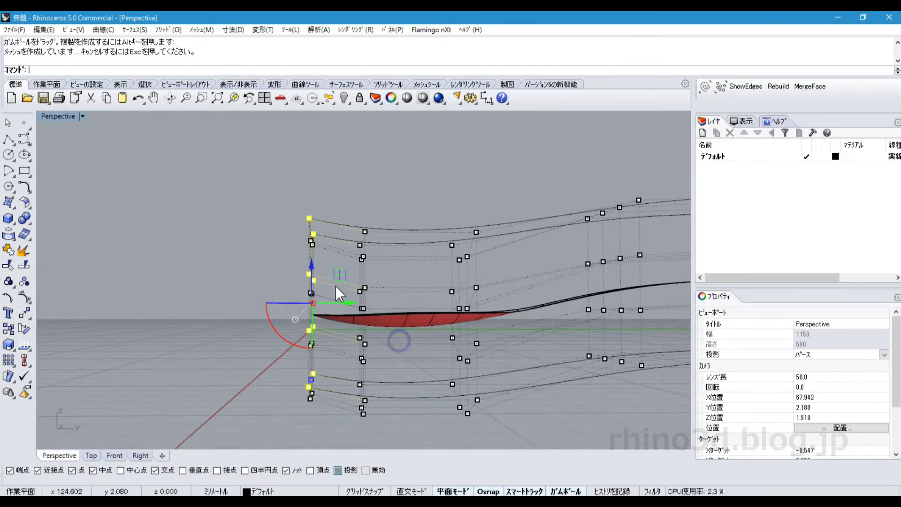
drag(311, 263, 312, 261)
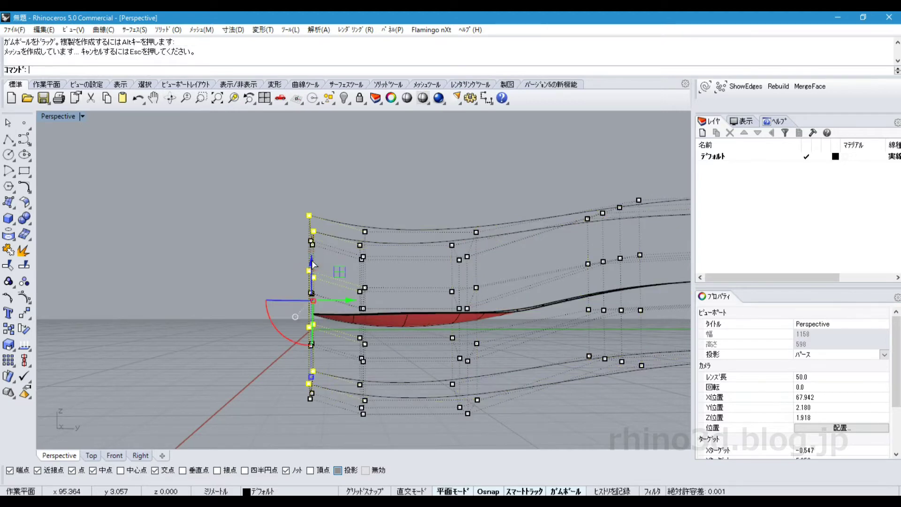
key(ctrl+z)
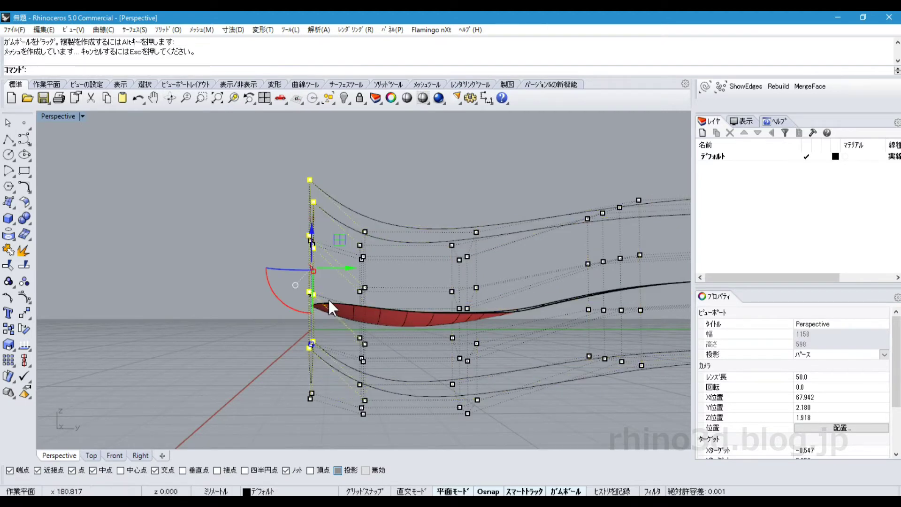
drag(312, 260, 312, 257)
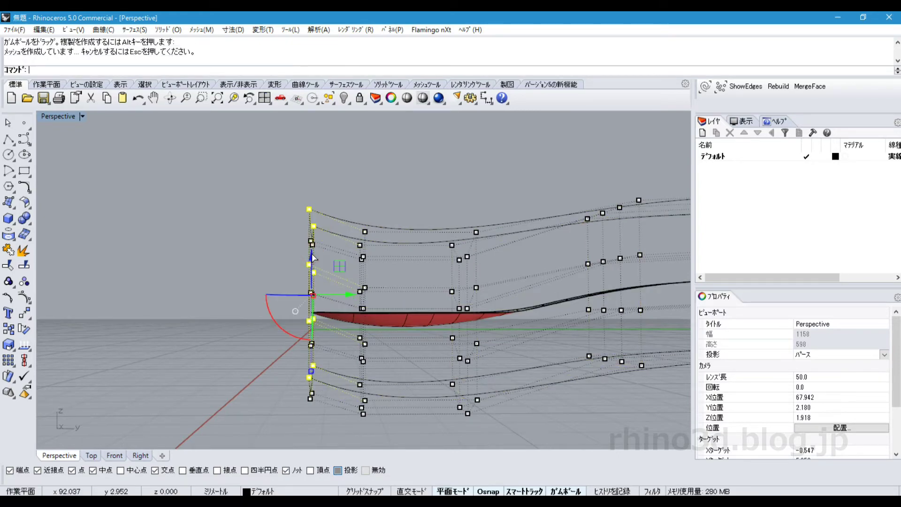
right_drag(312, 257, 450, 321)
key(F11)
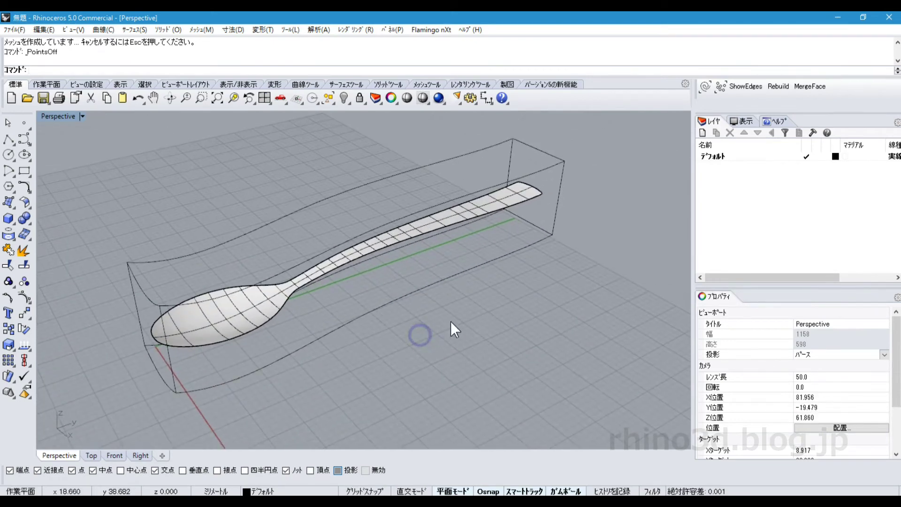
- Delete the deformation cage
click(418, 290)
key(Delete)
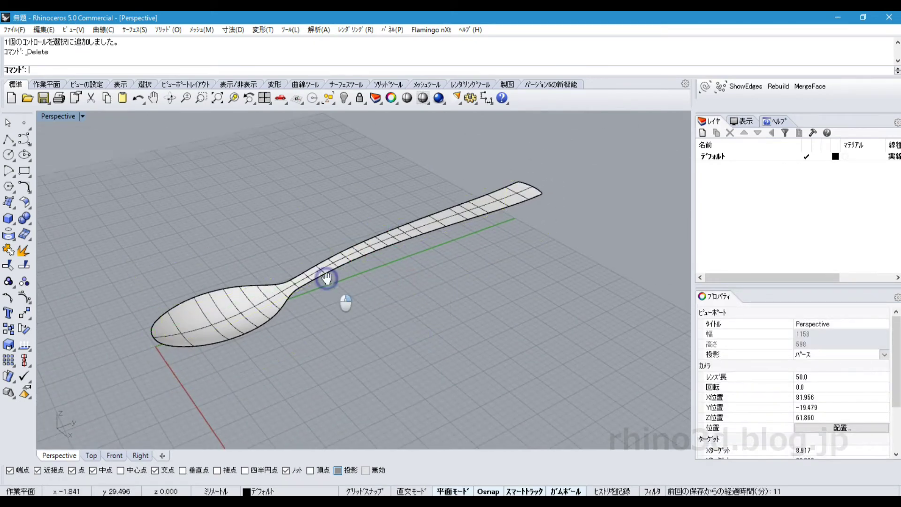
right_drag(326, 277, 220, 278)
- Offset the spoon surface by a distance of 0.3 to create its second layer
click(30, 204)
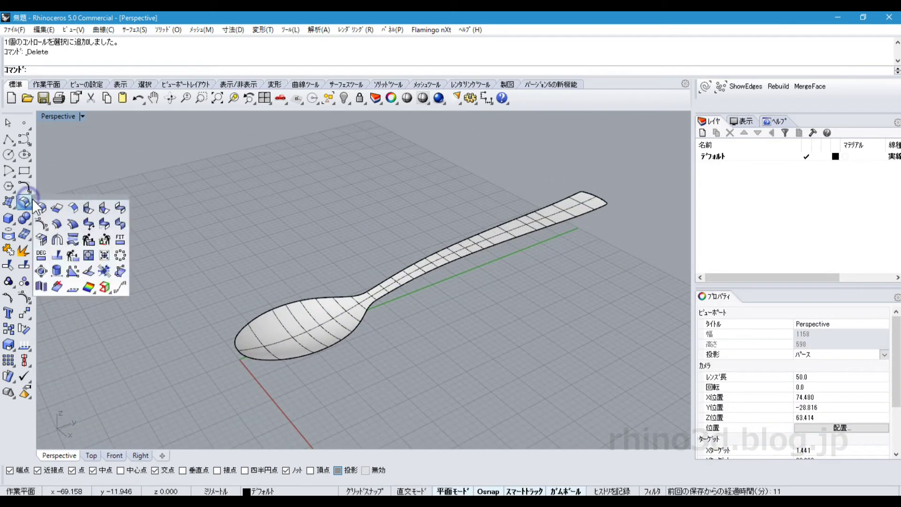
click(57, 221)
click(346, 314)
right_click(347, 319)
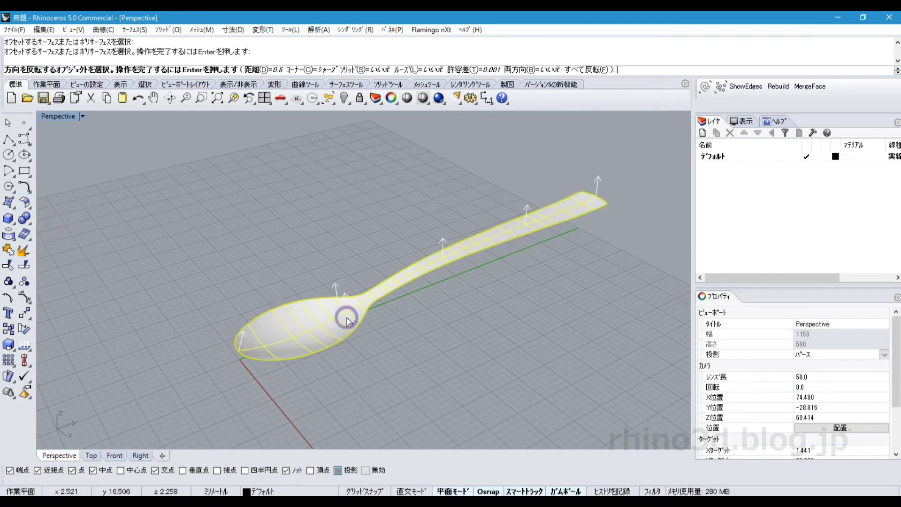
right_drag(422, 358, 408, 326)
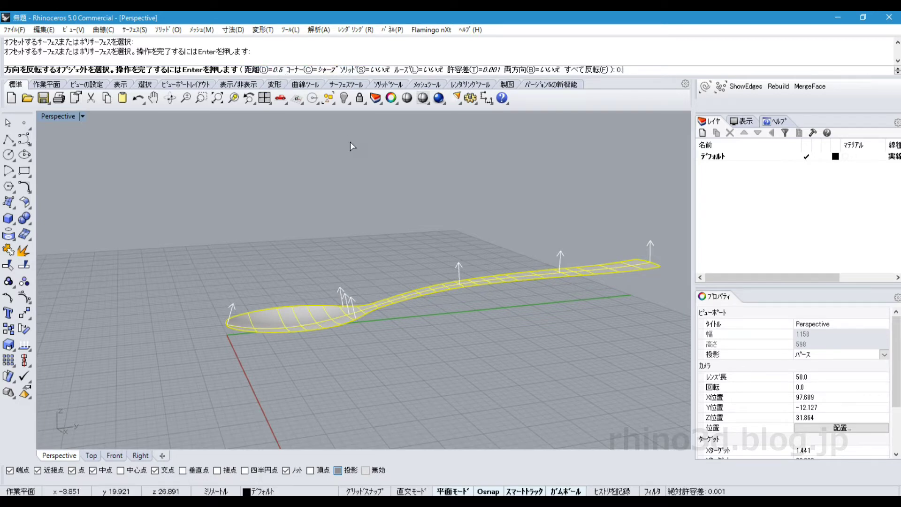
text(3)
key(Return)
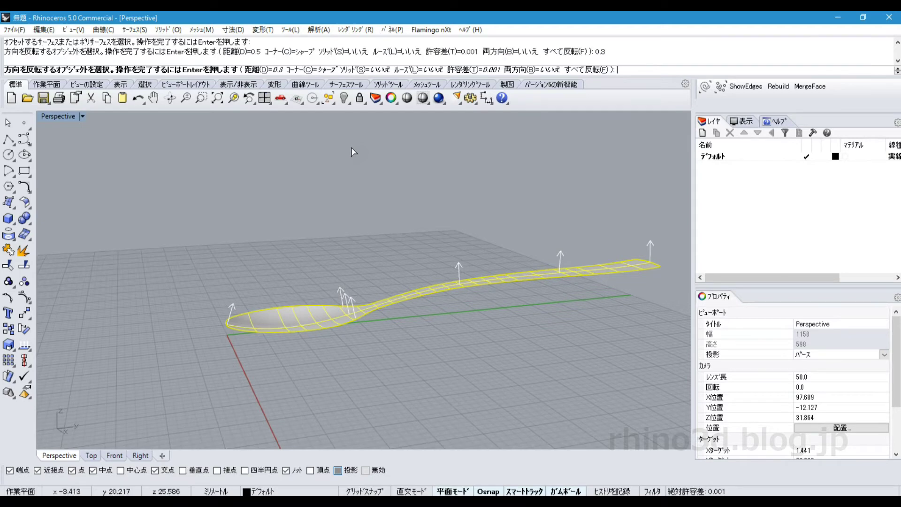
key(Return)
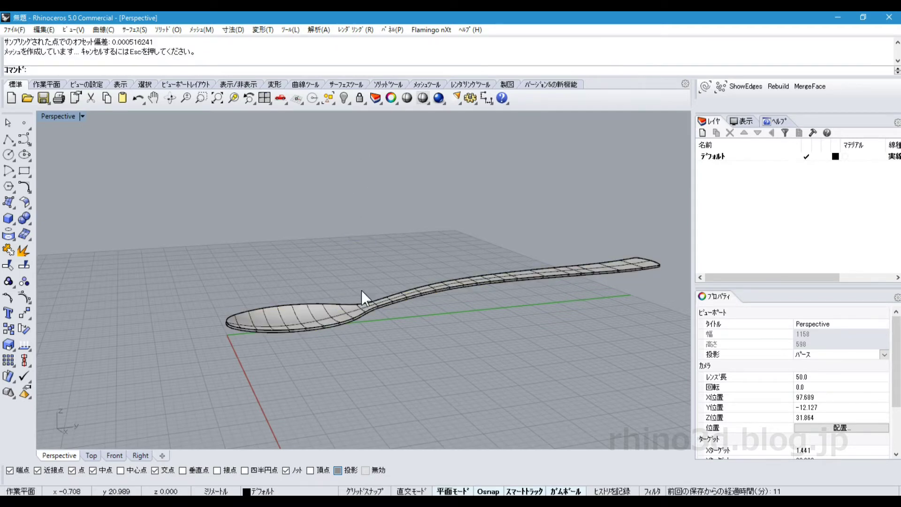
- Start a BlendSrf between the spoon's upper and lower rim edges, accepting the seam
scroll(357, 301, up, 2)
right_drag(367, 358, 346, 324)
scroll(186, 324, up, 10)
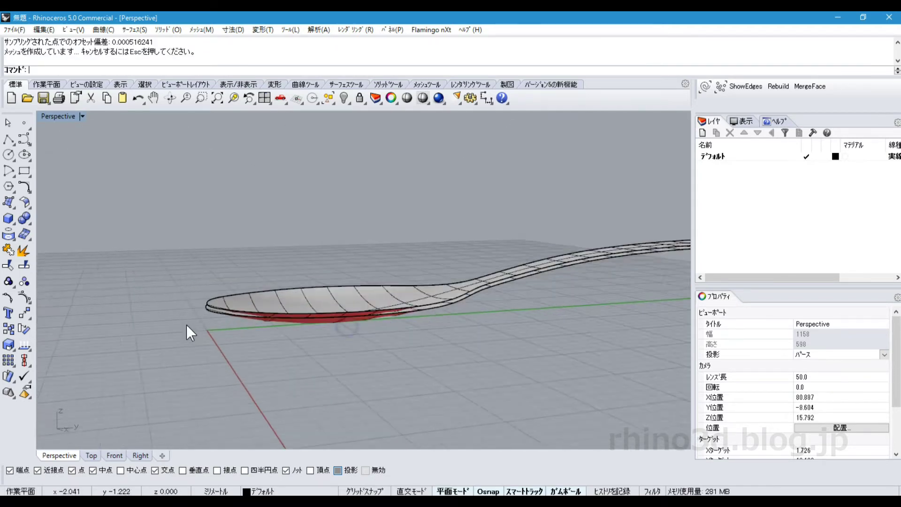
scroll(219, 323, up, 2)
click(24, 203)
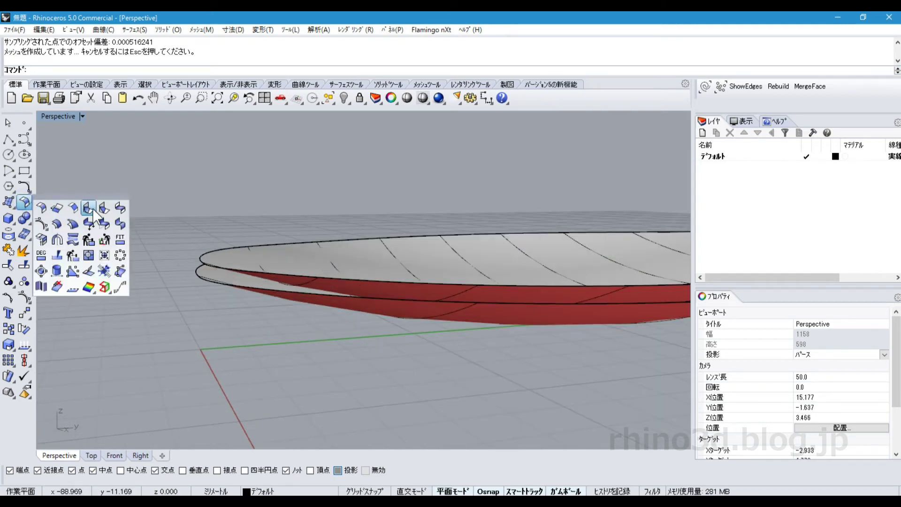
click(120, 205)
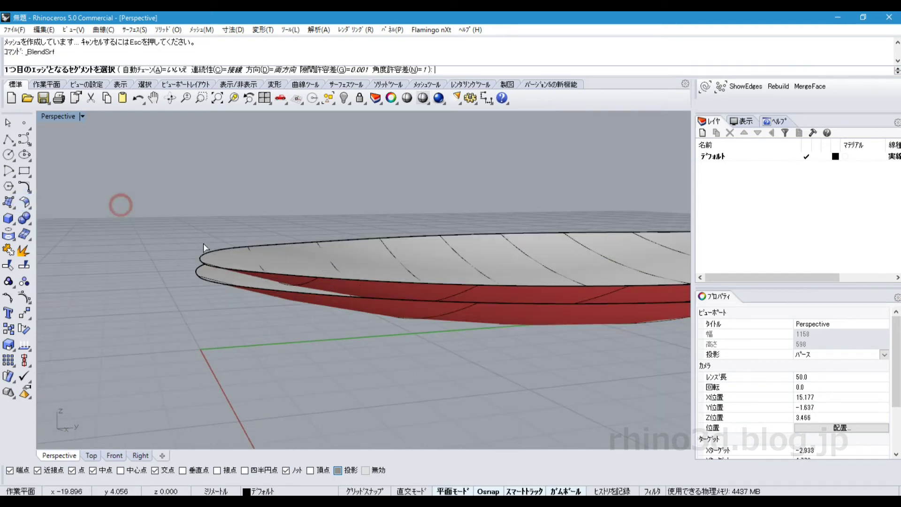
click(241, 269)
click(233, 287)
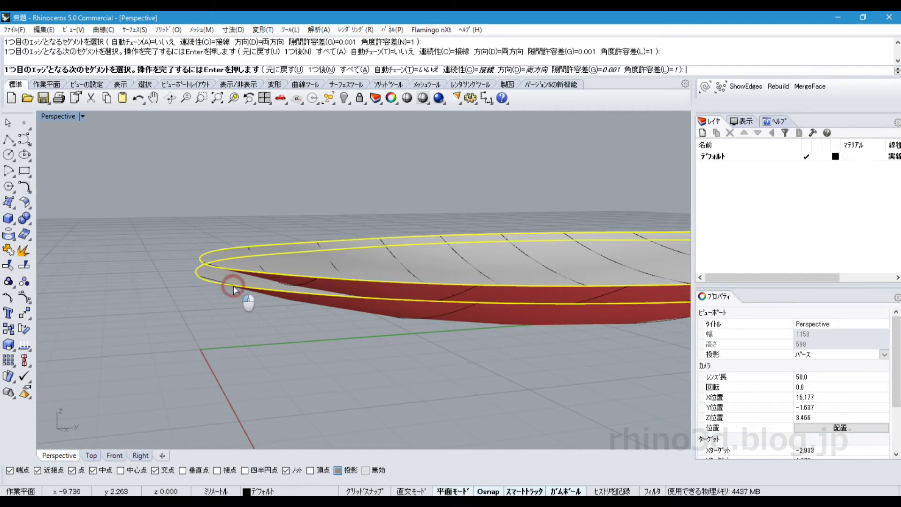
right_click(232, 319)
- Add a shape curve on the rim and accept the blend surface
drag(166, 222, 175, 303)
click(183, 361)
scroll(226, 288, up, 8)
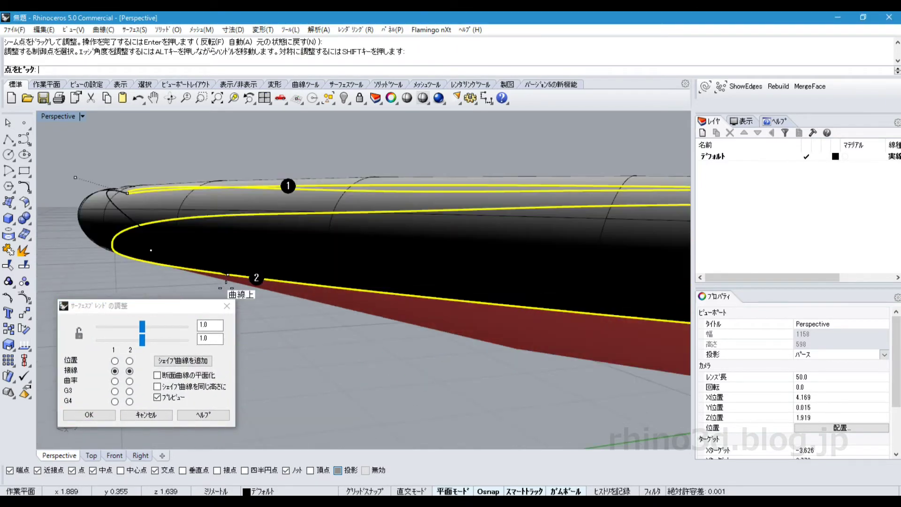
click(178, 268)
right_drag(178, 268, 228, 299)
right_drag(236, 309, 271, 299)
click(101, 414)
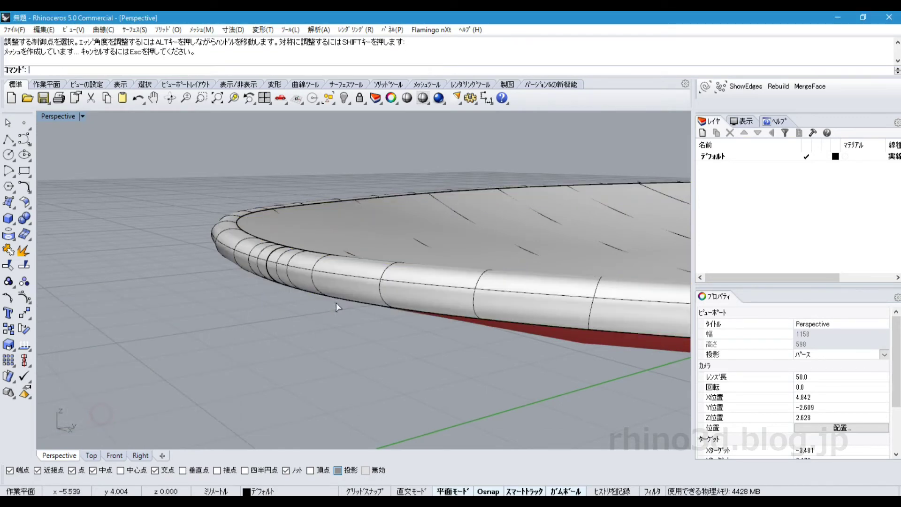
scroll(338, 300, down, 5)
mouse_move(372, 299)
right_down()
mouse_move(368, 263)
mouse_move(367, 312)
right_up()
- Switch the Perspective view to Rendered display and inspect the spoon
click(56, 115)
click(70, 161)
mouse_move(298, 251)
right_down()
mouse_move(492, 297)
mouse_move(422, 328)
mouse_move(458, 337)
mouse_move(468, 388)
mouse_move(467, 255)
mouse_move(469, 376)
mouse_move(471, 293)
mouse_move(526, 151)
mouse_move(523, 438)
mouse_move(499, 337)
mouse_move(500, 409)
mouse_move(500, 171)
mouse_move(479, 223)
mouse_move(368, 244)
mouse_move(330, 284)
mouse_move(331, 275)
mouse_move(466, 286)
mouse_move(390, 276)
mouse_move(499, 282)
mouse_move(565, 267)
mouse_move(590, 312)
right_up()
right_drag(440, 329, 380, 353)
- Return to Shaded display and Join the three spoon surfaces into one polysurface
click(54, 115)
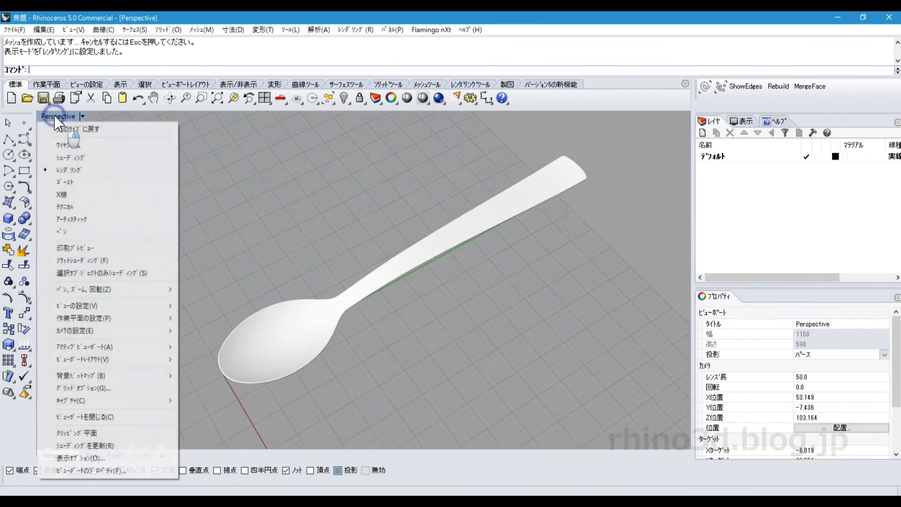
click(66, 147)
click(374, 374)
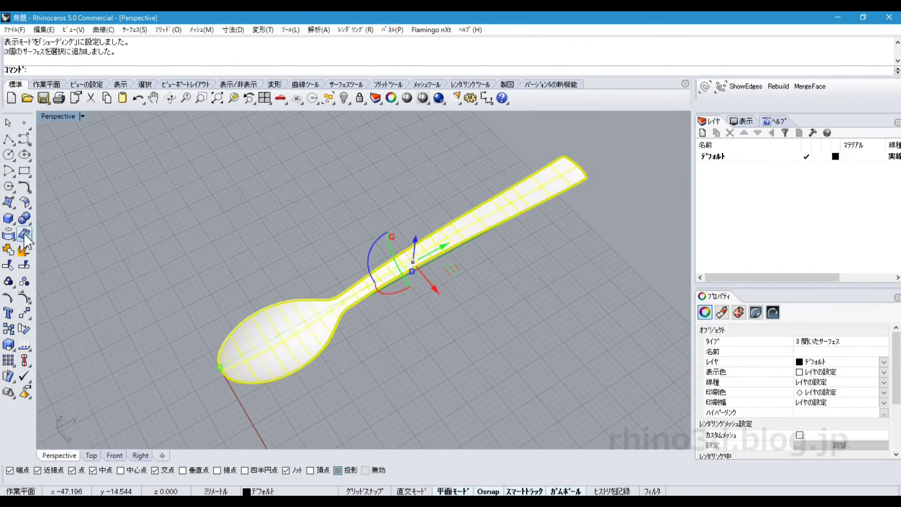
click(8, 250)
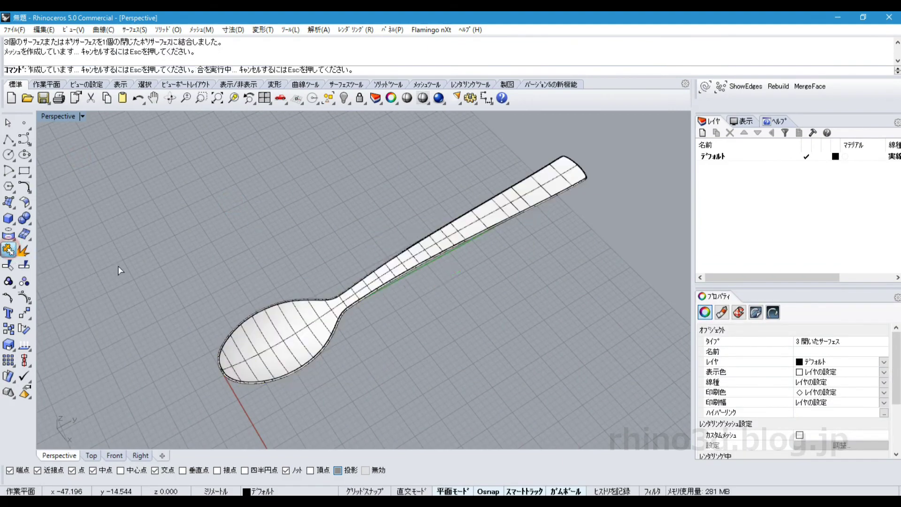
click(282, 235)
right_drag(469, 347, 455, 302)
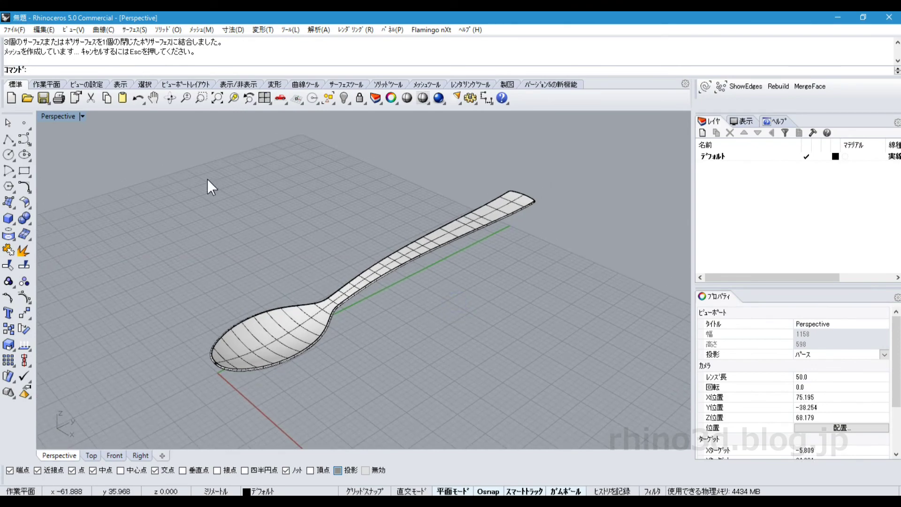